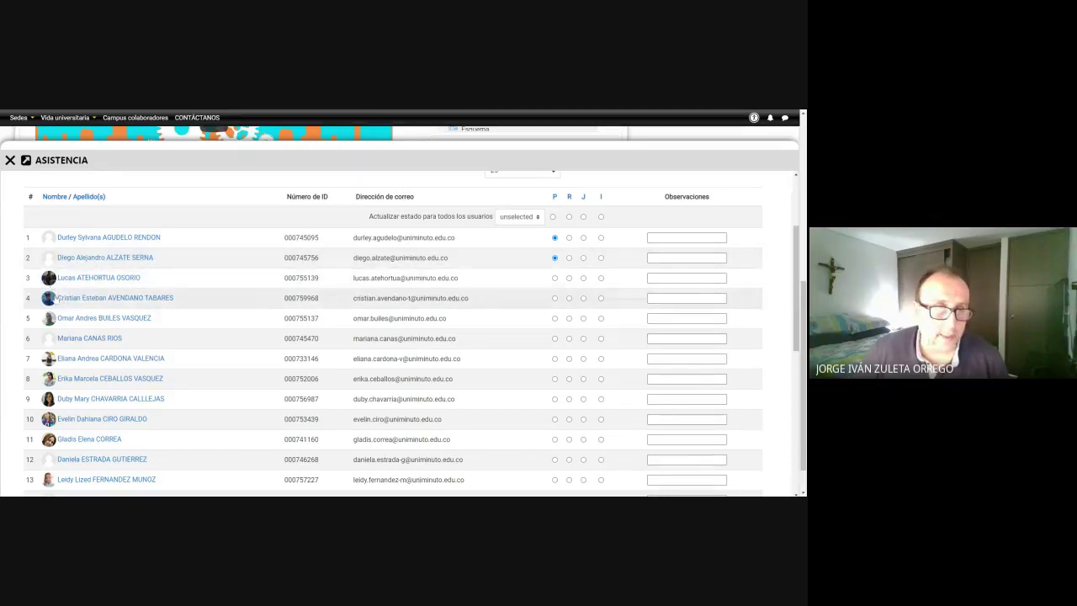
Step: Mark students 3 and 5 through 9 as present (P) and student 4 as an unjustified absence (I)
left_click(555, 278)
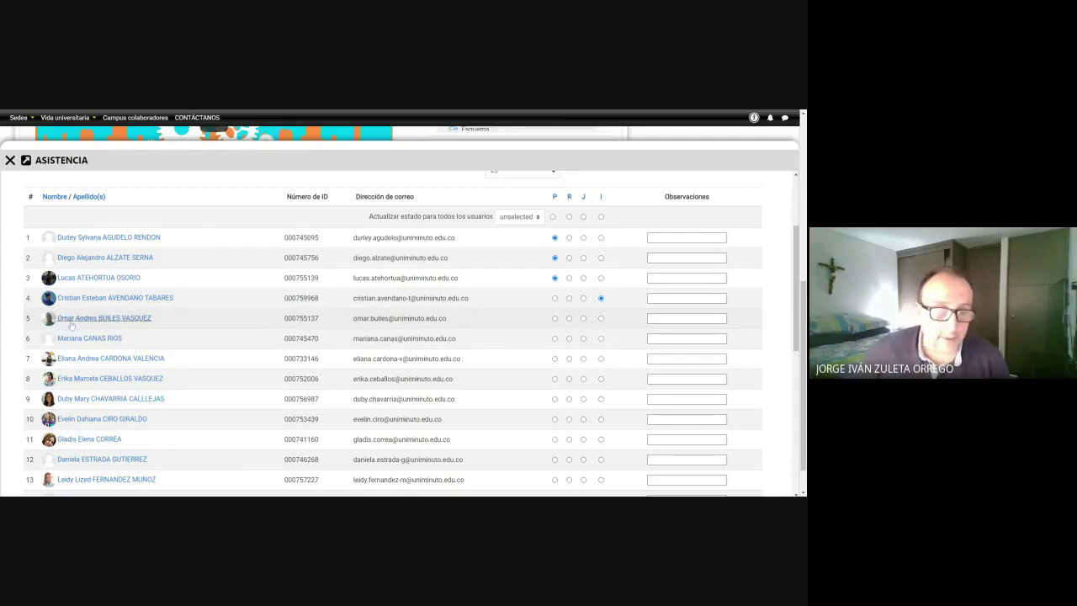
left_click(554, 319)
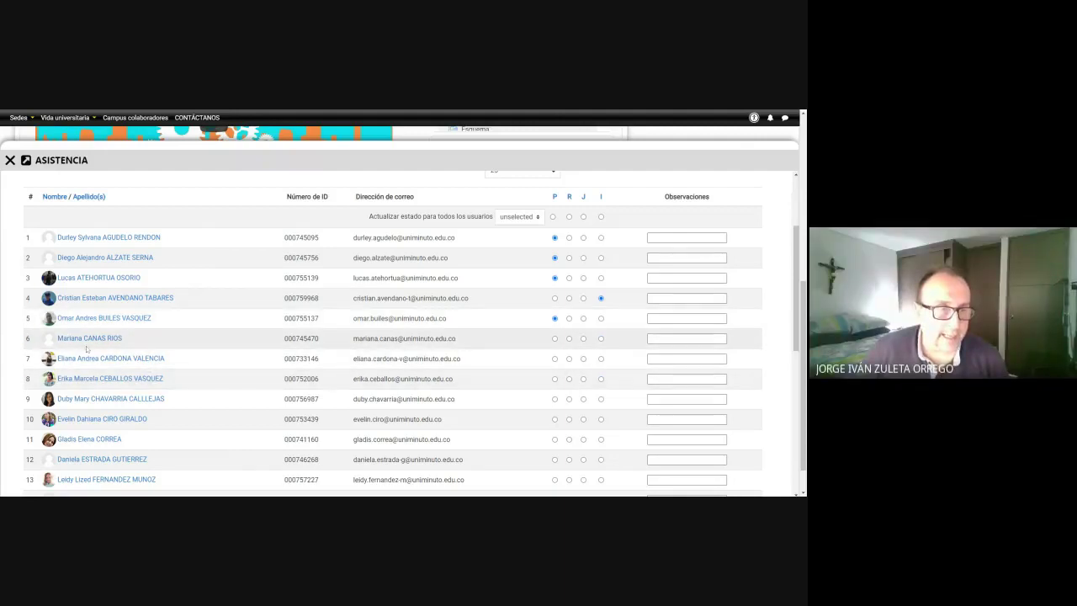
left_click(555, 339)
scroll(556, 346, "down", 2)
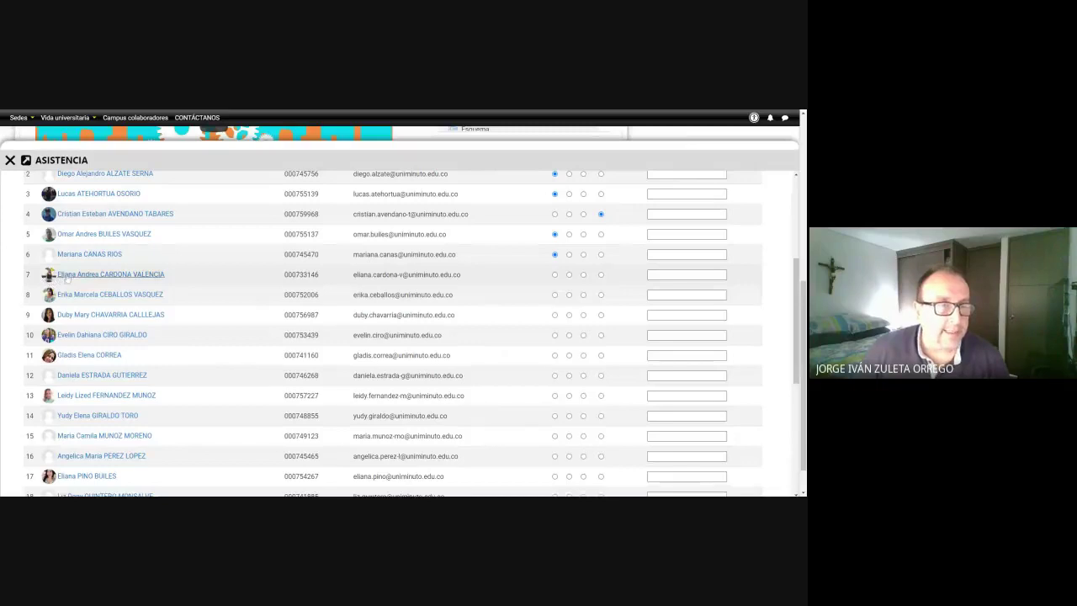
left_click(555, 274)
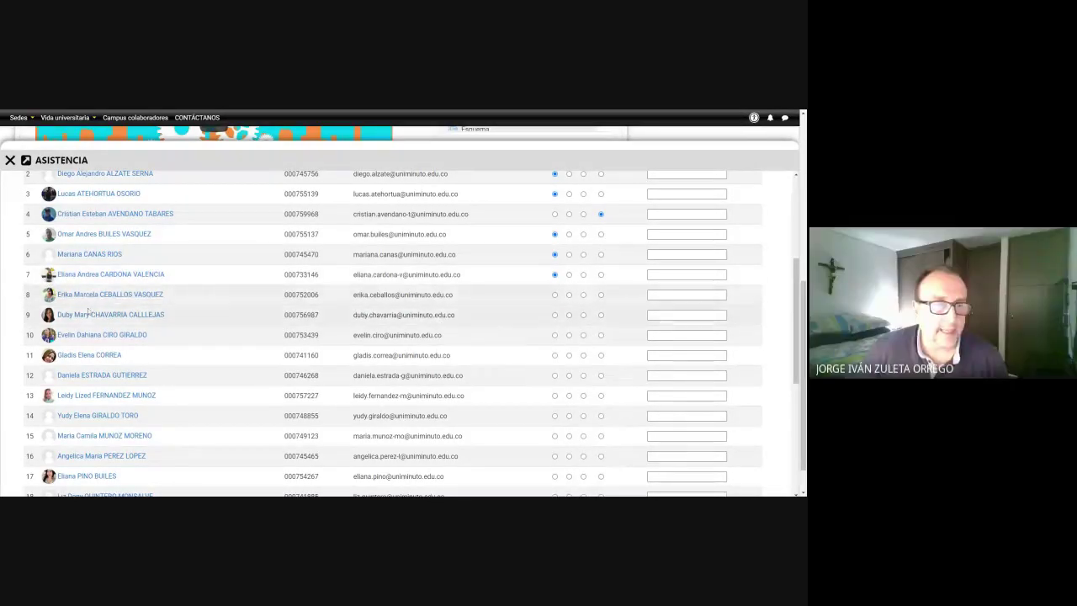
left_click(555, 295)
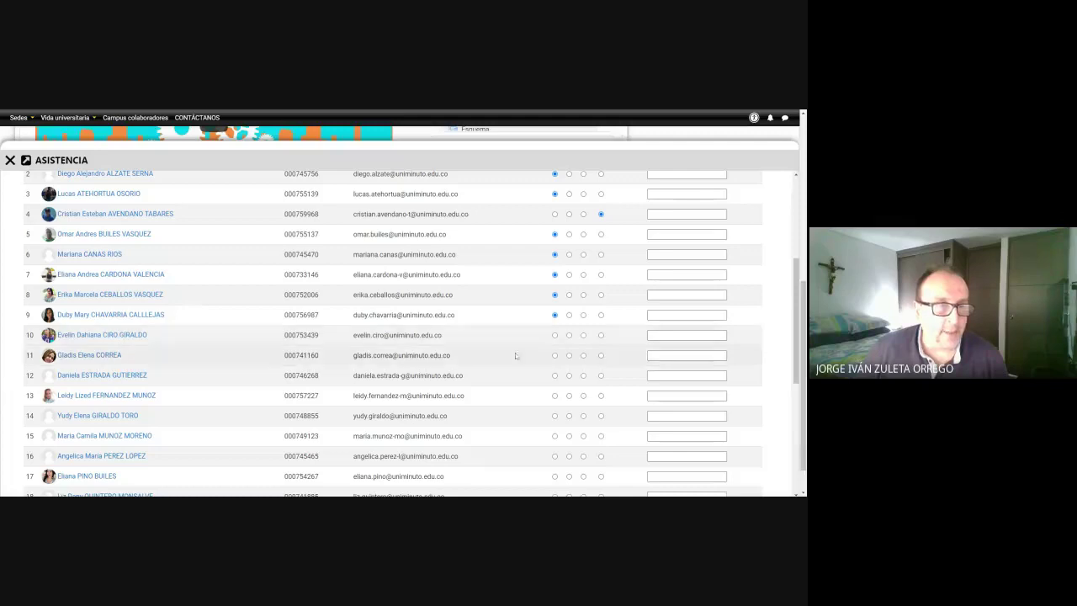
Step: Mark students 10 through 13 as present (P) in the attendance list
left_click(555, 335)
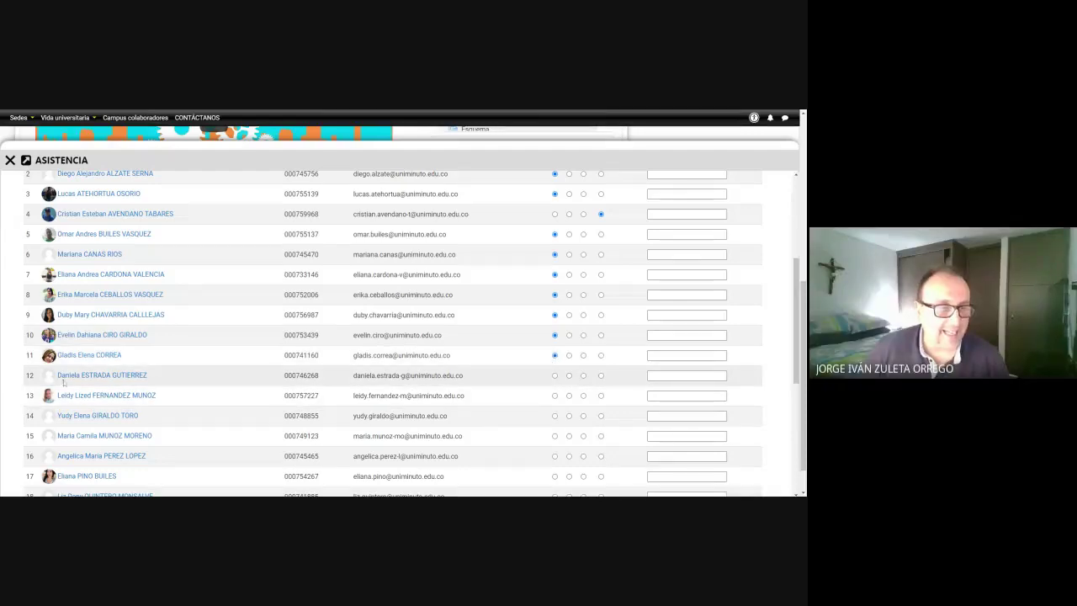
left_click(555, 376)
scroll(515, 400, "down", 2)
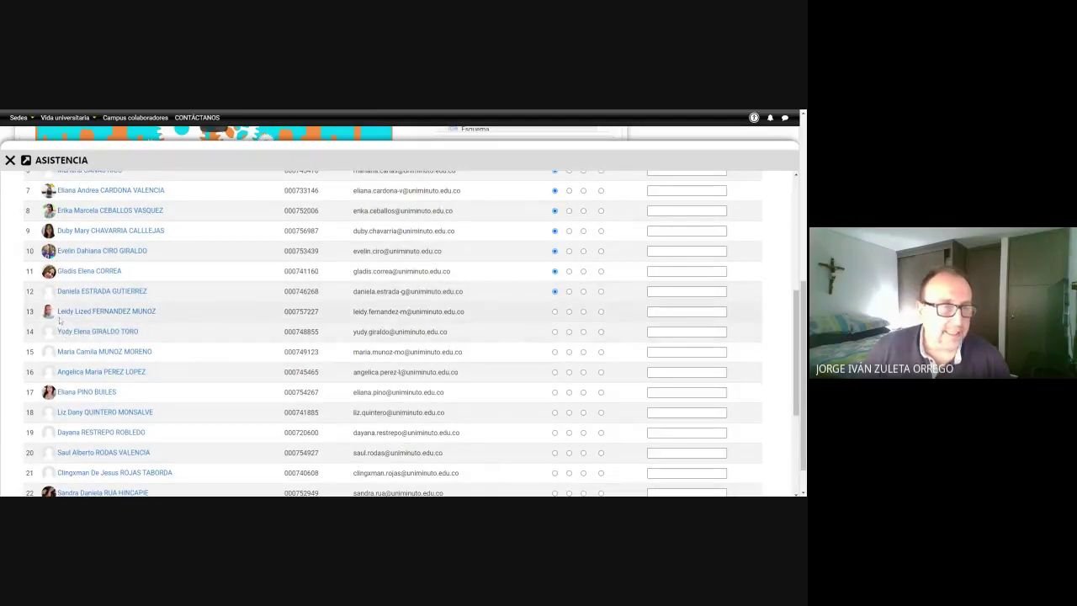
left_click(554, 311)
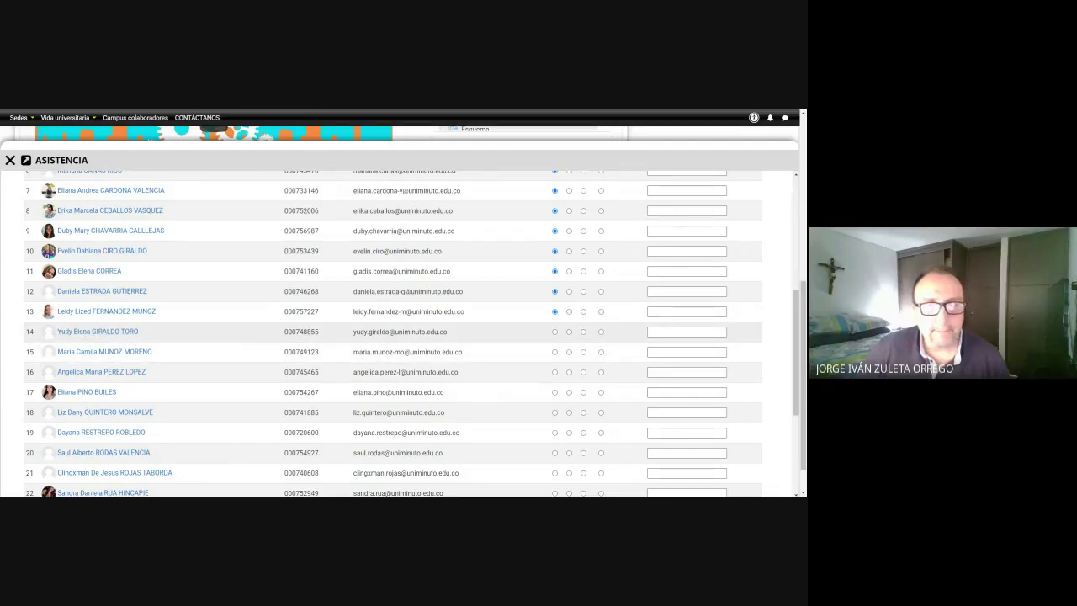
Step: Mark students 14 and 15 as unjustified absences (I) and student 16 as present (P)
left_click(601, 331)
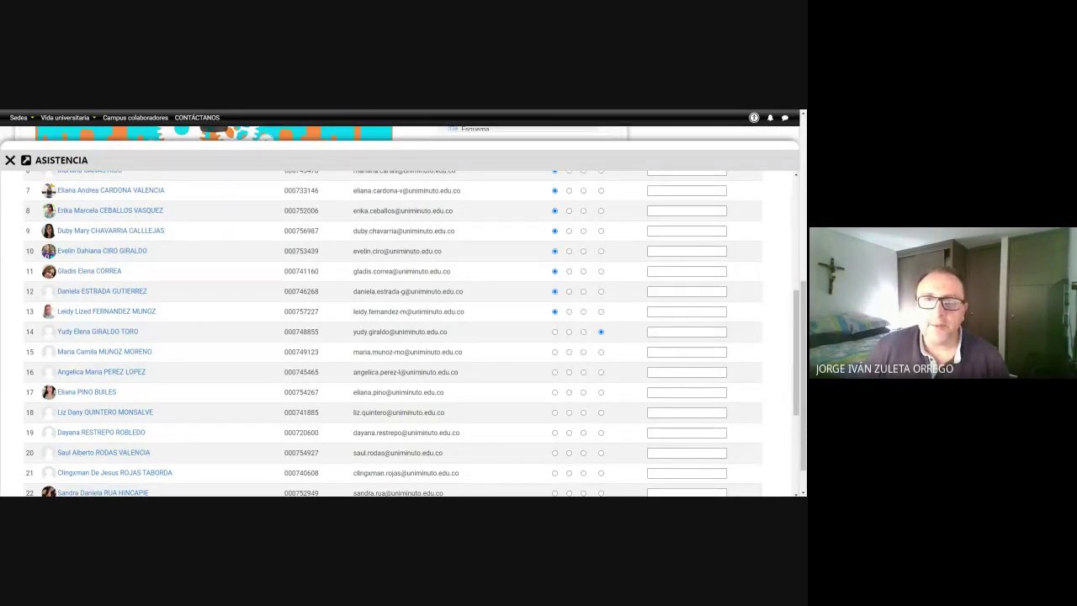
left_click(600, 352)
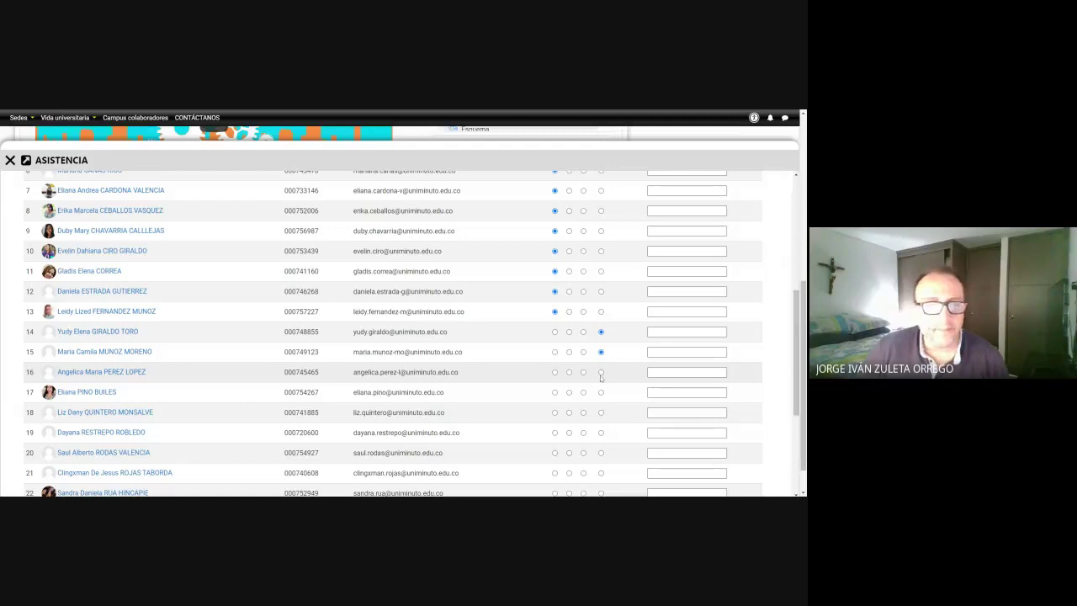
left_click(554, 372)
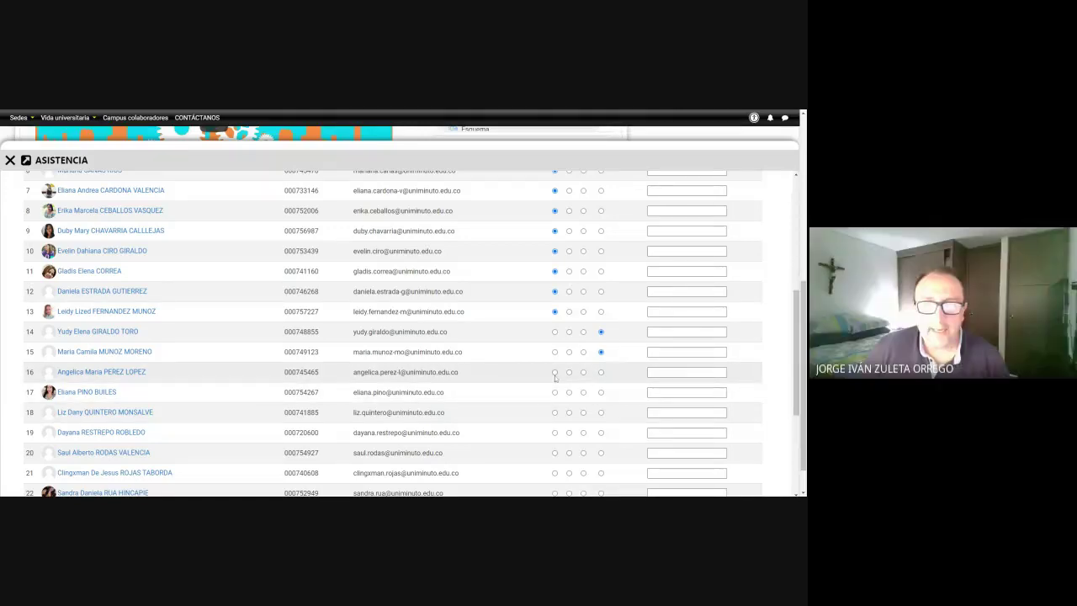
Step: Change students 14 and 15 to present (P), mark students 17, 19 and 20 as P and student 18 as absent (I)
scroll(541, 396, "down", 3)
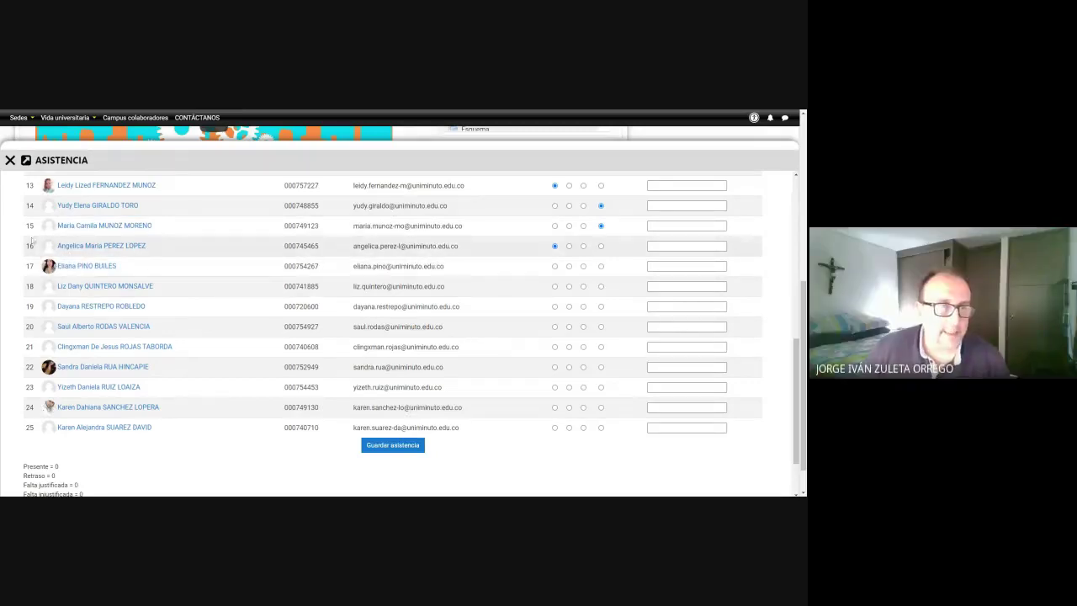
scroll(522, 319, "up", 1)
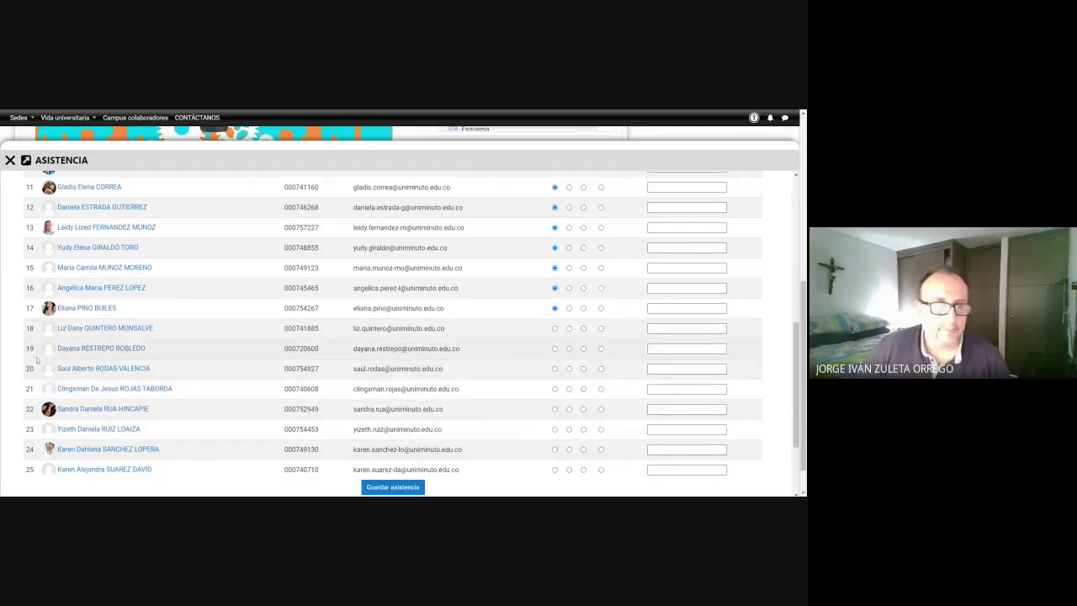
left_click(601, 329)
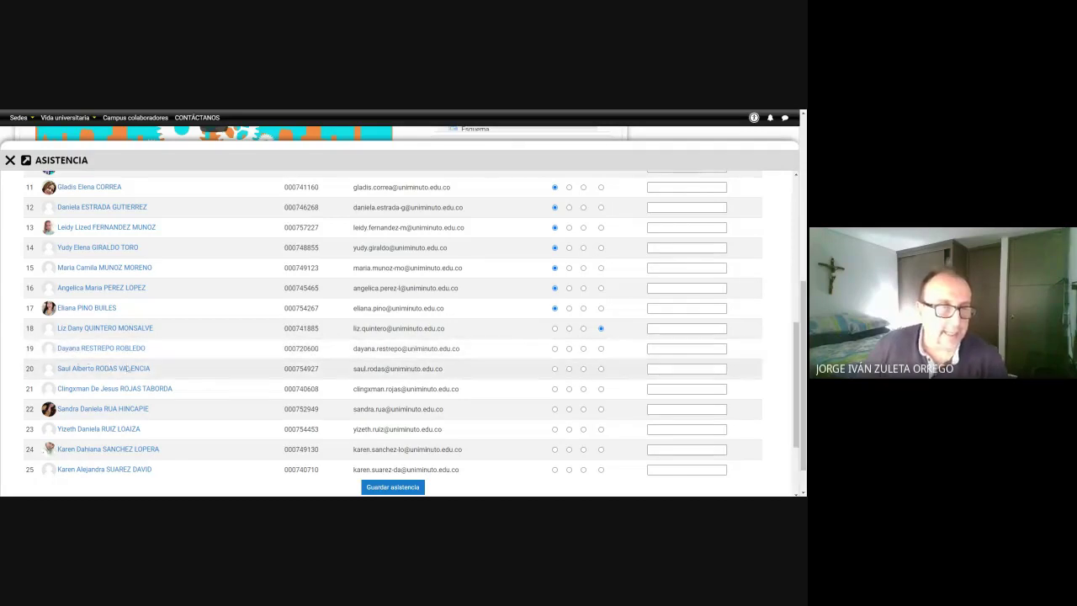
left_click(554, 349)
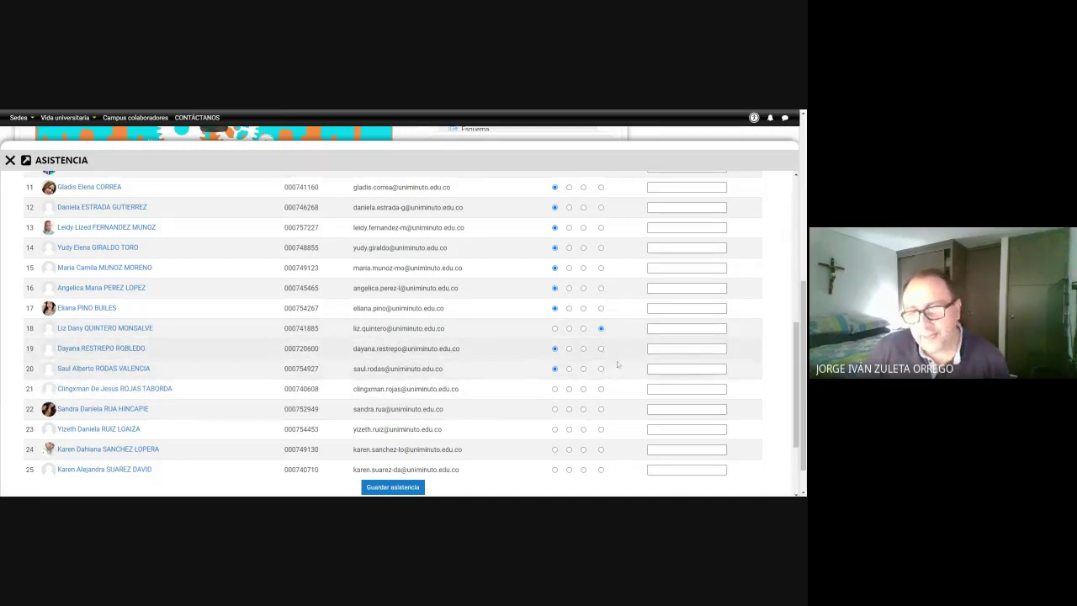
Step: Mark student 21 as an unjustified absence (I) and students 22 through 25 as present (P), and save this page's attendance
scroll(34, 328, "down", 2)
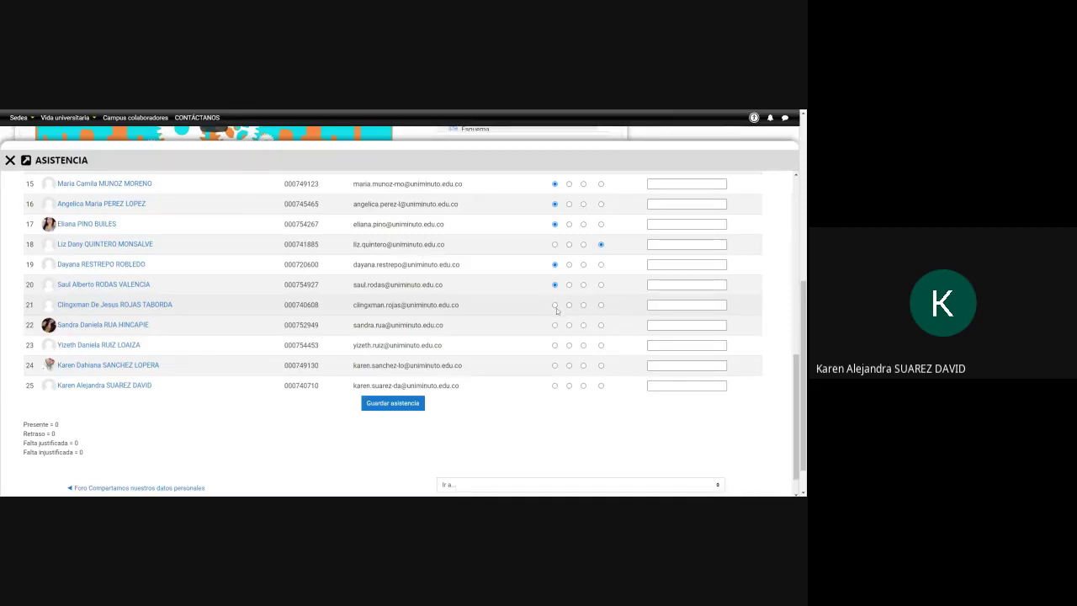
left_click(601, 305)
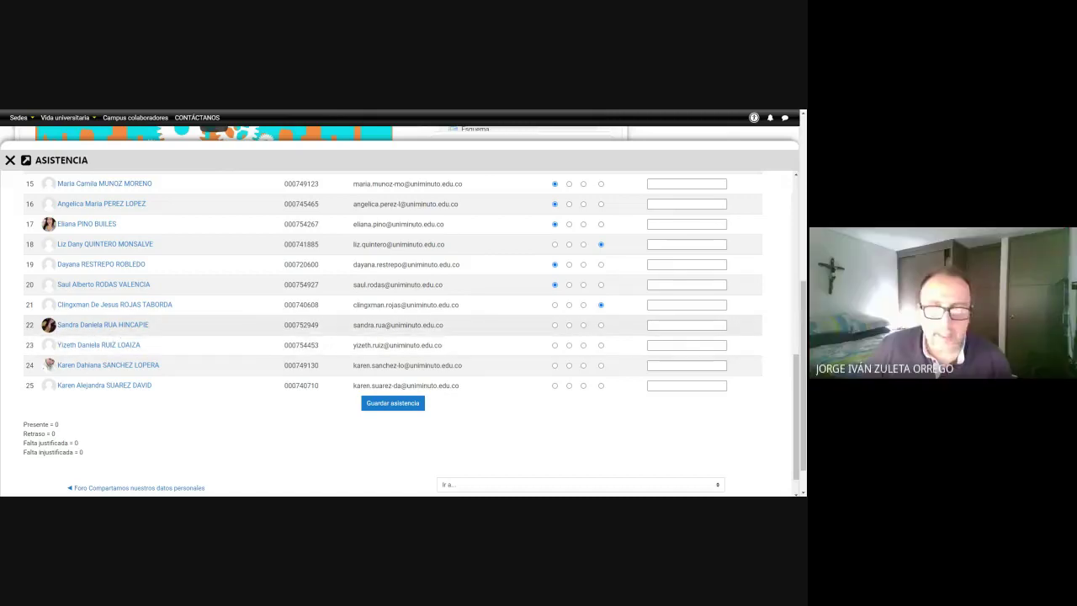
left_click(554, 326)
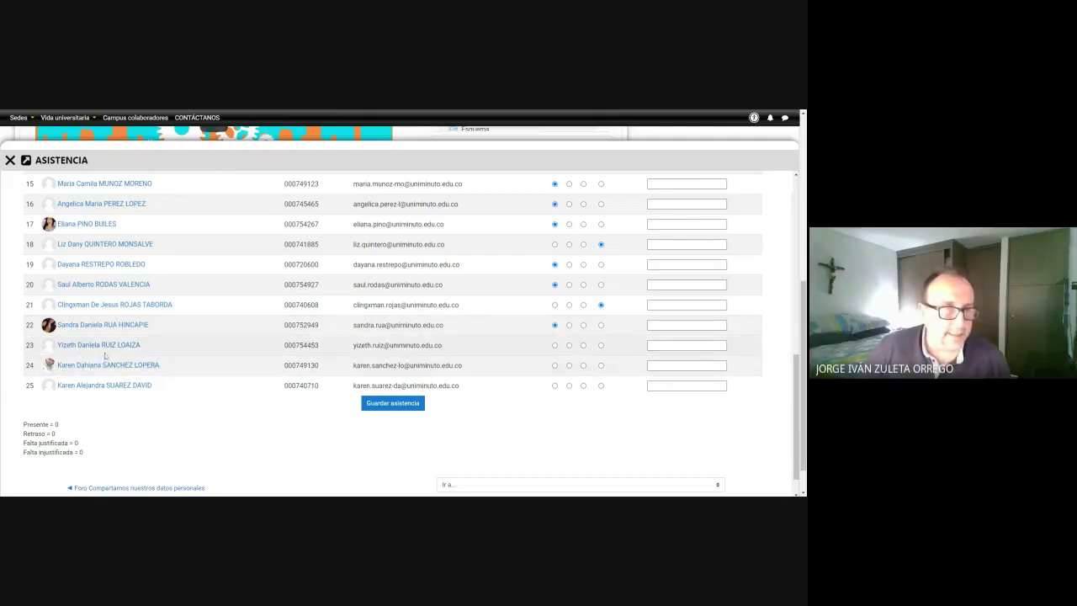
left_click(555, 345)
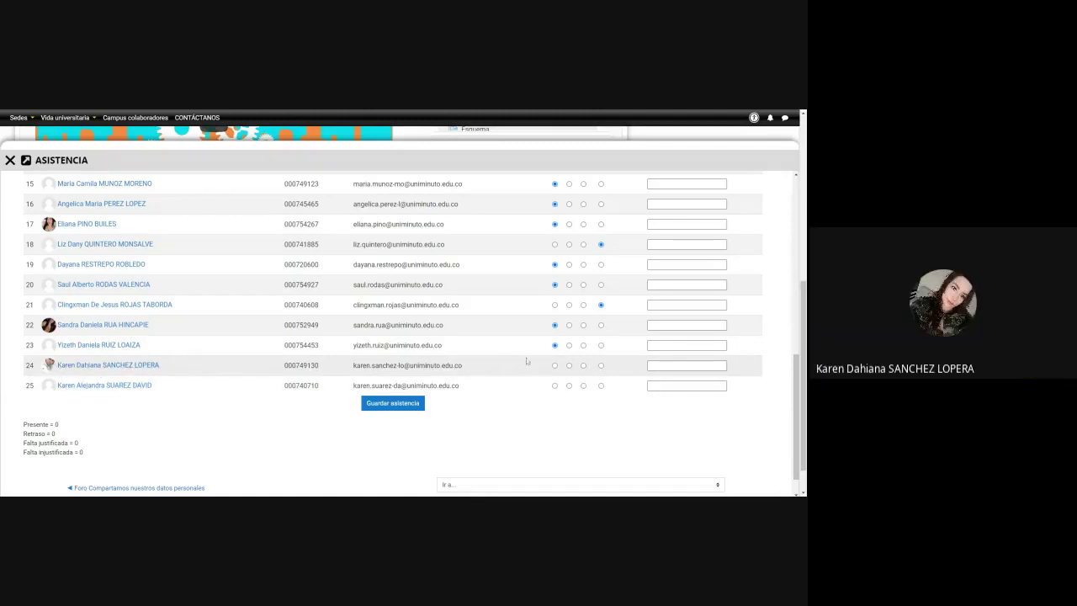
left_click(555, 366)
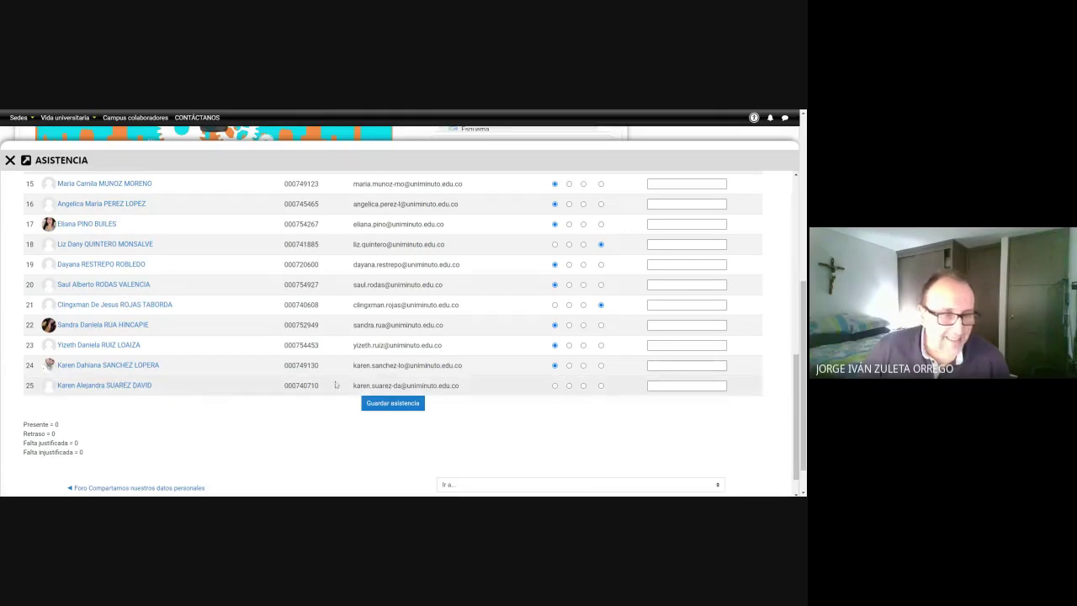
left_click(554, 386)
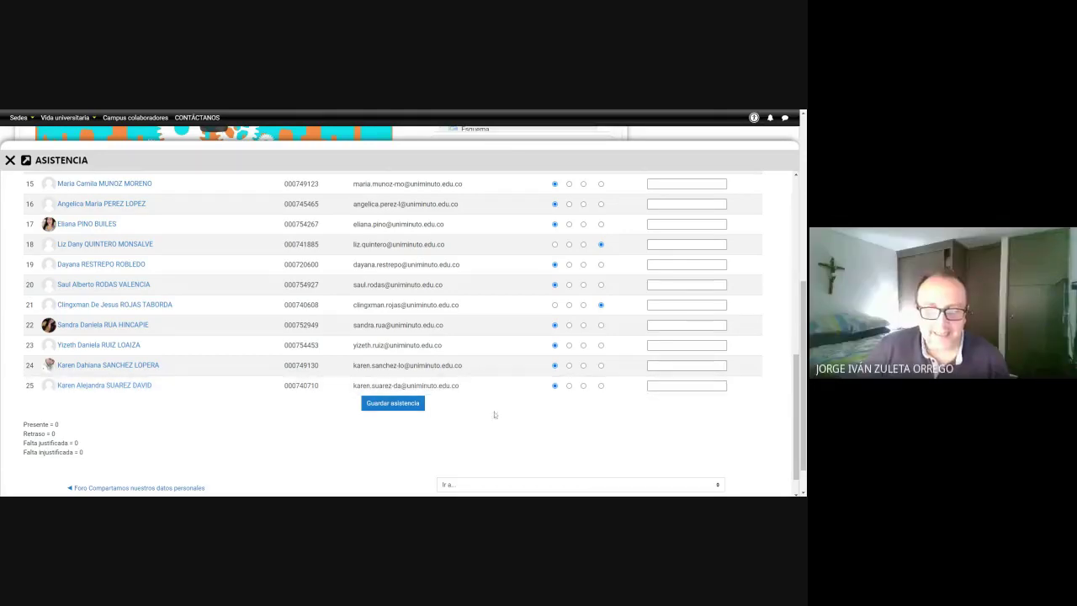
left_click(394, 406)
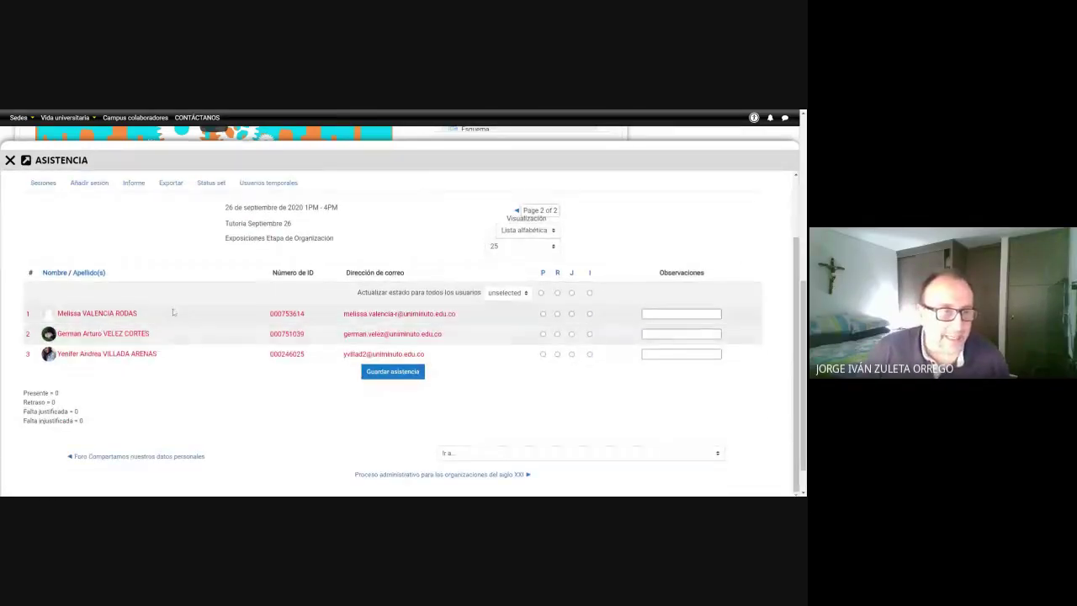
Step: Mark all three students on page 2 as present (P) and save the attendance
left_click(543, 314)
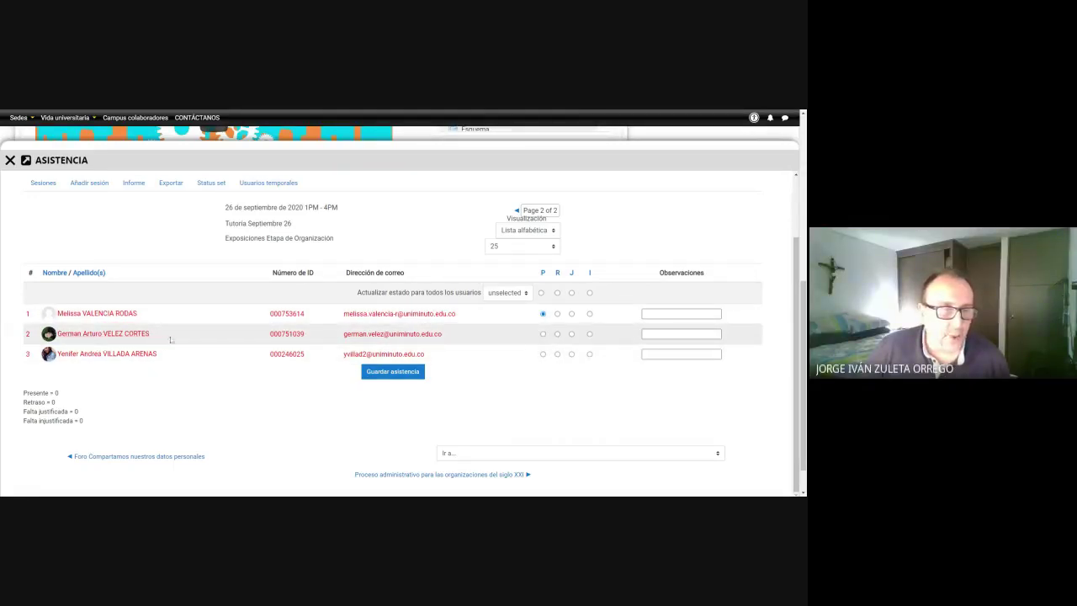
left_click(543, 334)
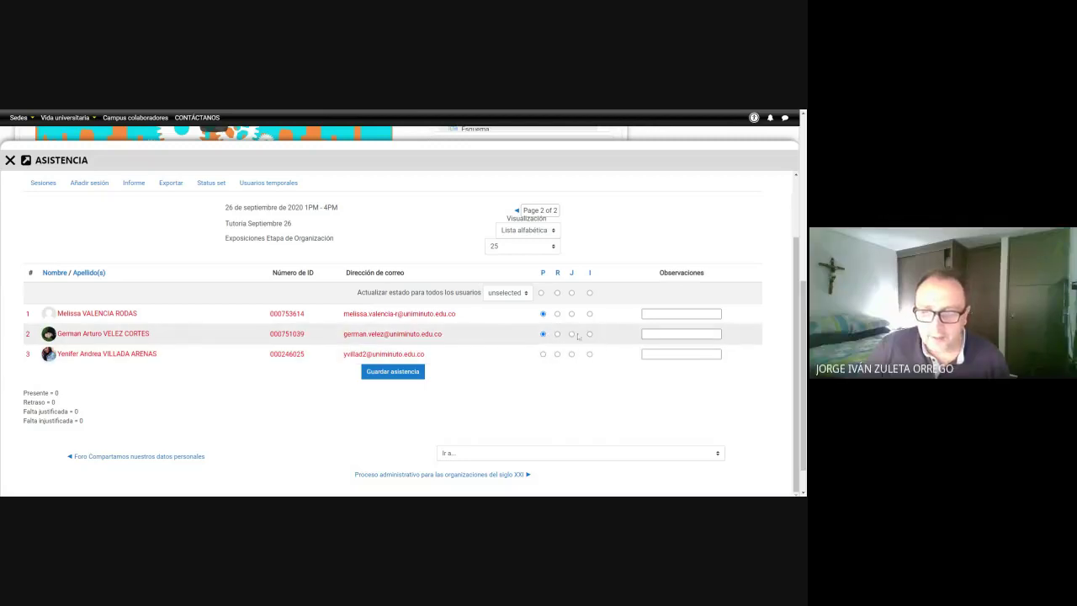
left_click(543, 333)
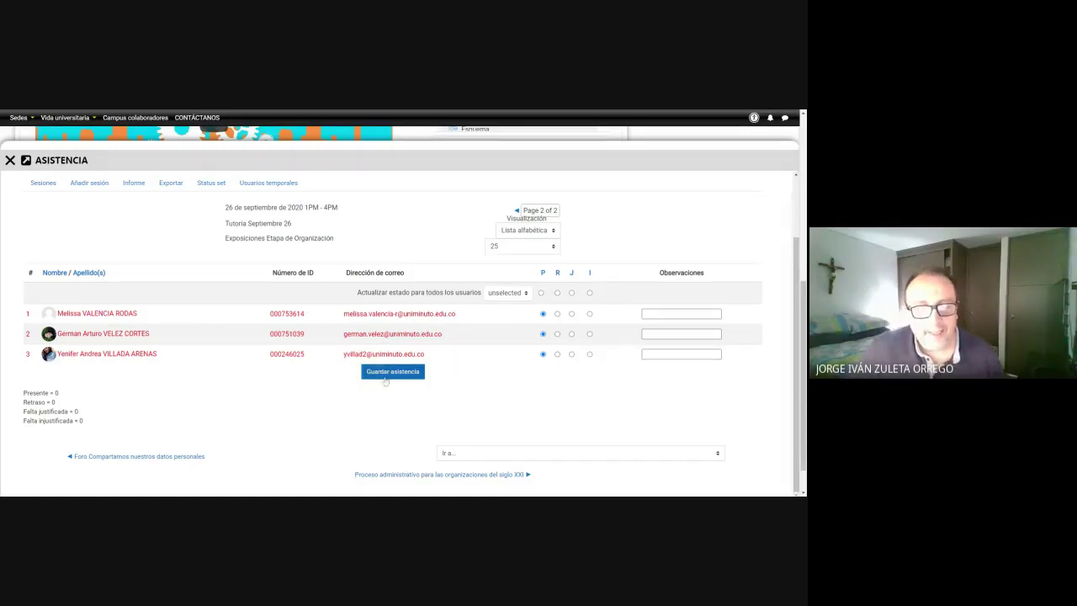
left_click(392, 371)
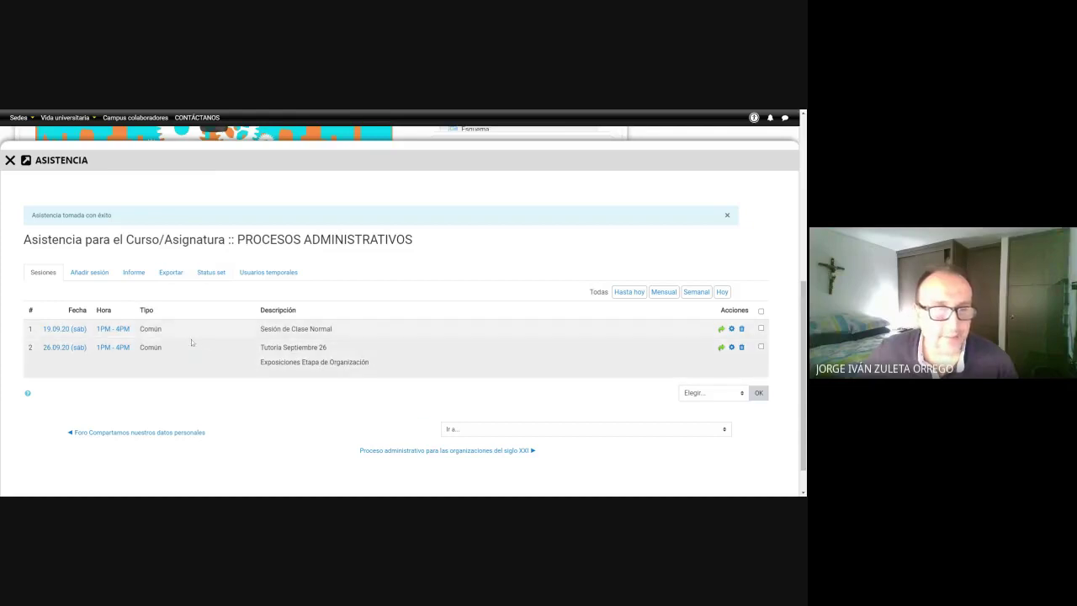
Step: Reopen the attendance list for the 26.09.20 session and change student 18 to present (P)
left_click(721, 348)
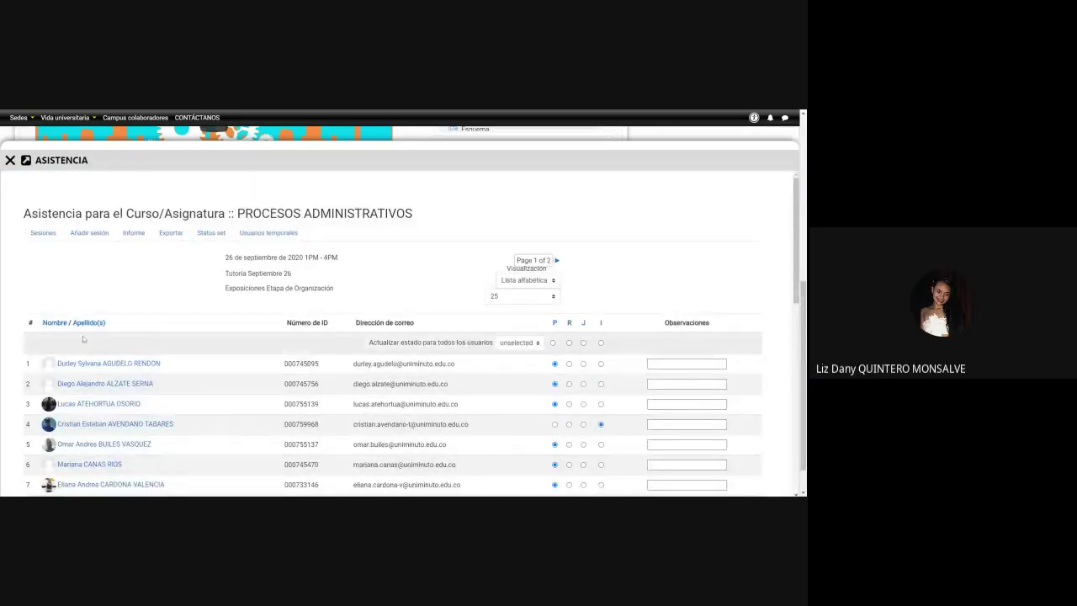
scroll(505, 340, "down", 3)
scroll(501, 340, "up", 2)
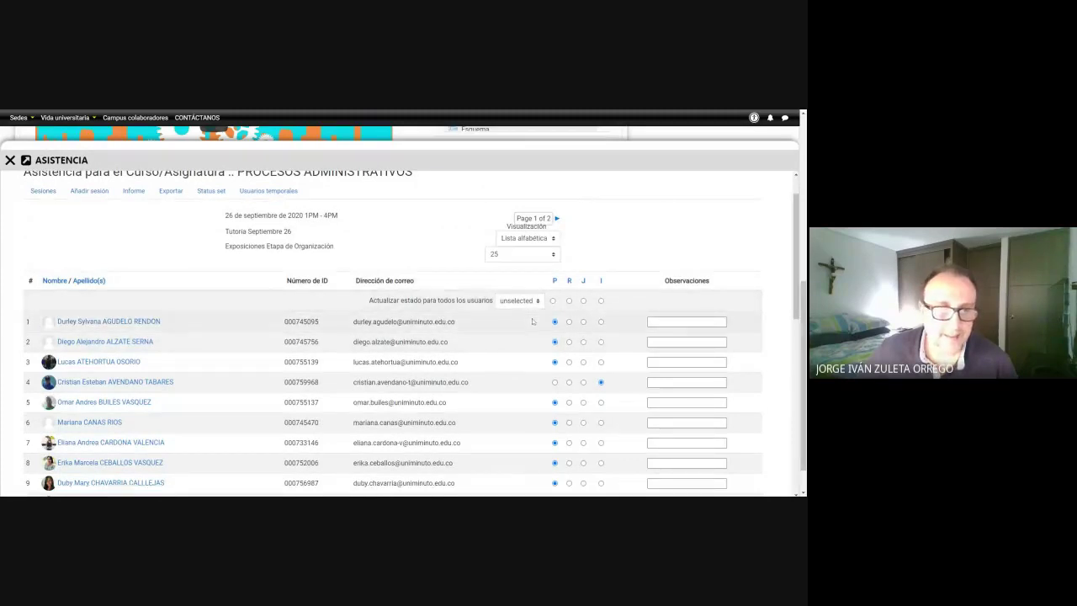
scroll(634, 388, "down", 2)
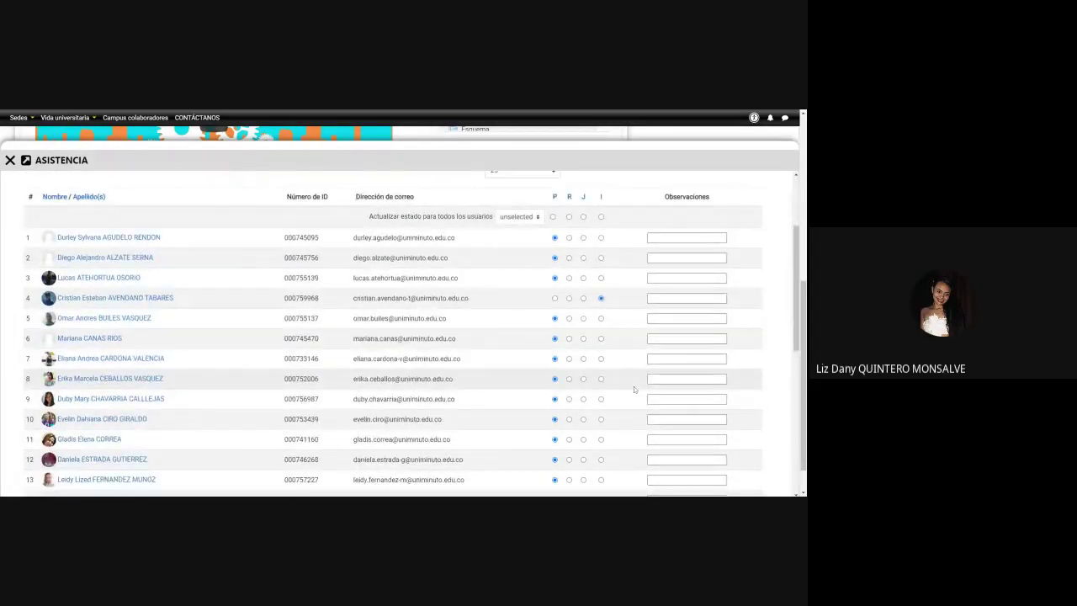
scroll(634, 389, "down", 6)
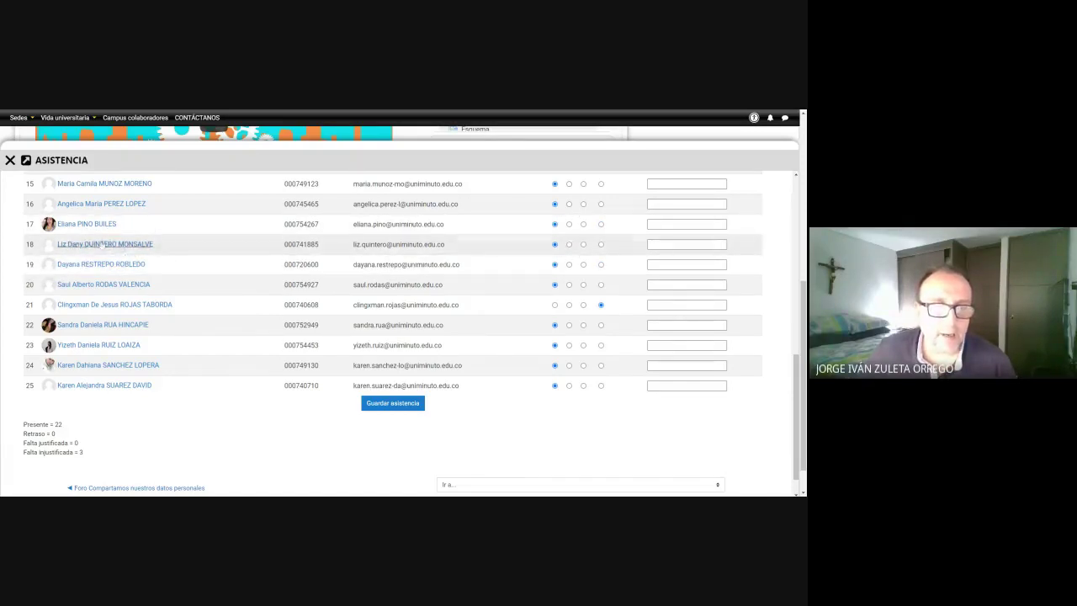
Step: Review the attendance marks of all students on page 1 and save the page
scroll(633, 335, "down", 1)
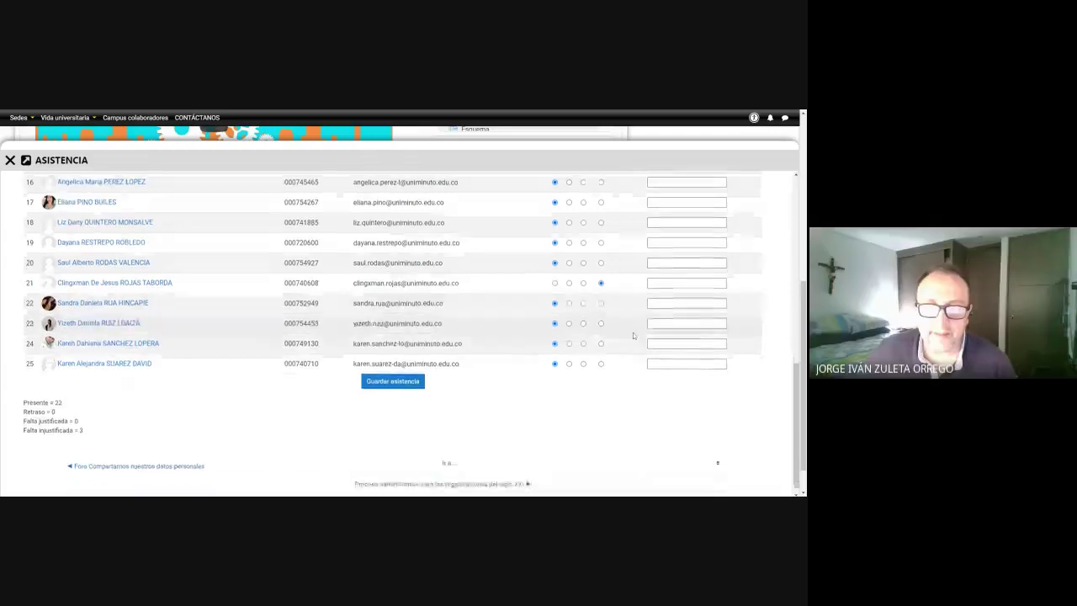
scroll(633, 335, "up", 5)
scroll(439, 304, "down", 4)
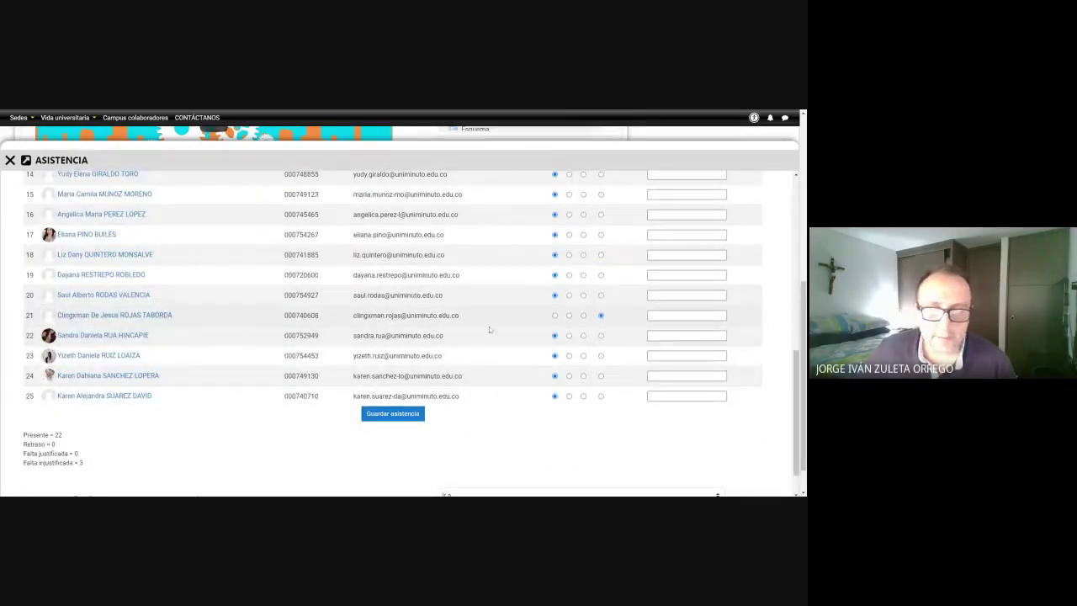
scroll(594, 345, "up", 4)
scroll(598, 347, "up", 2)
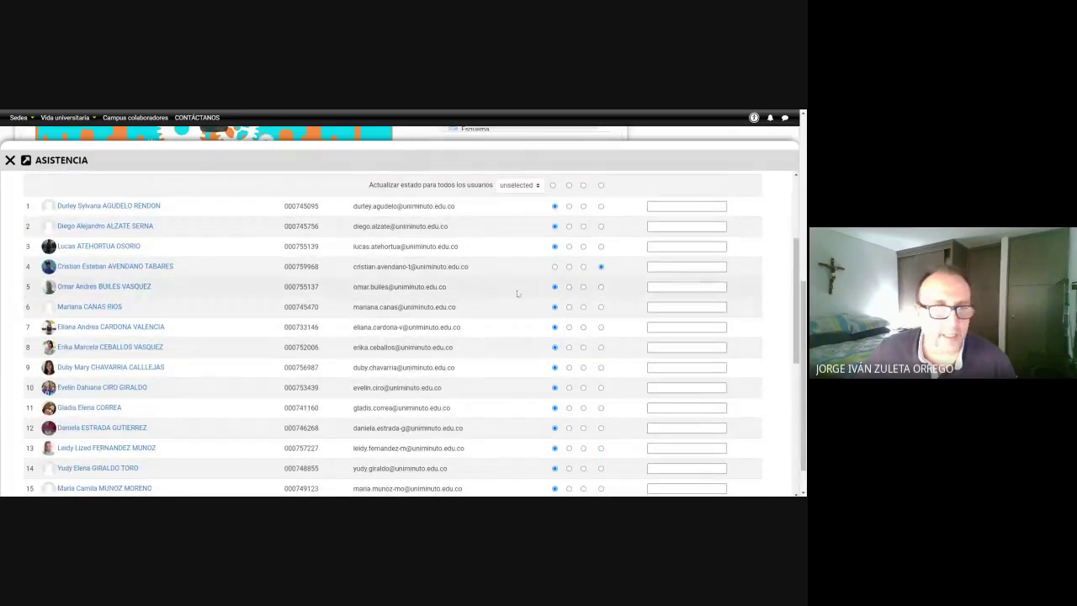
scroll(641, 299, "down", 5)
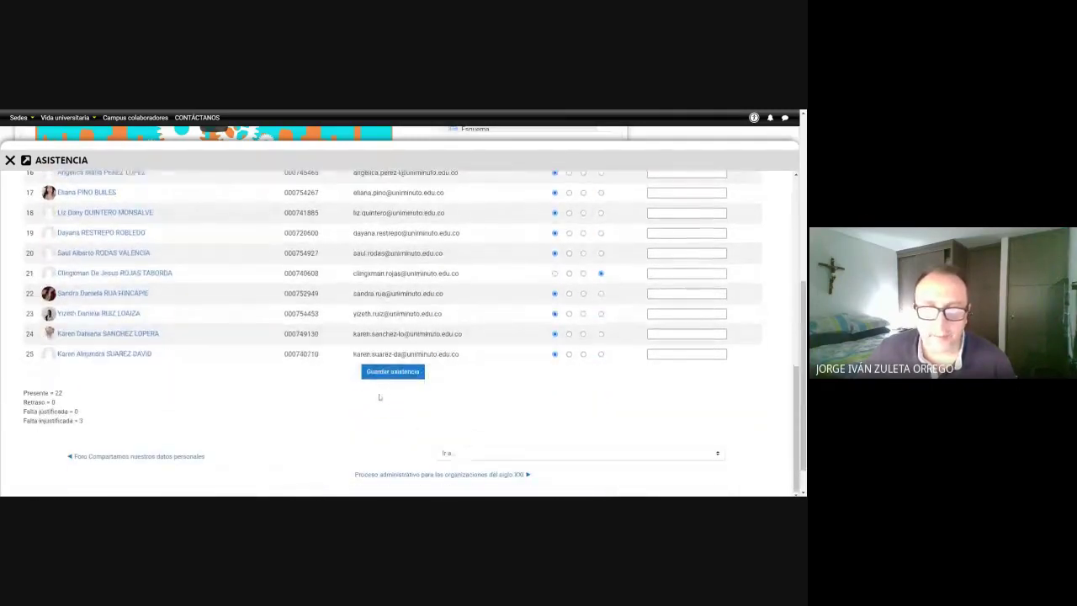
left_click(391, 376)
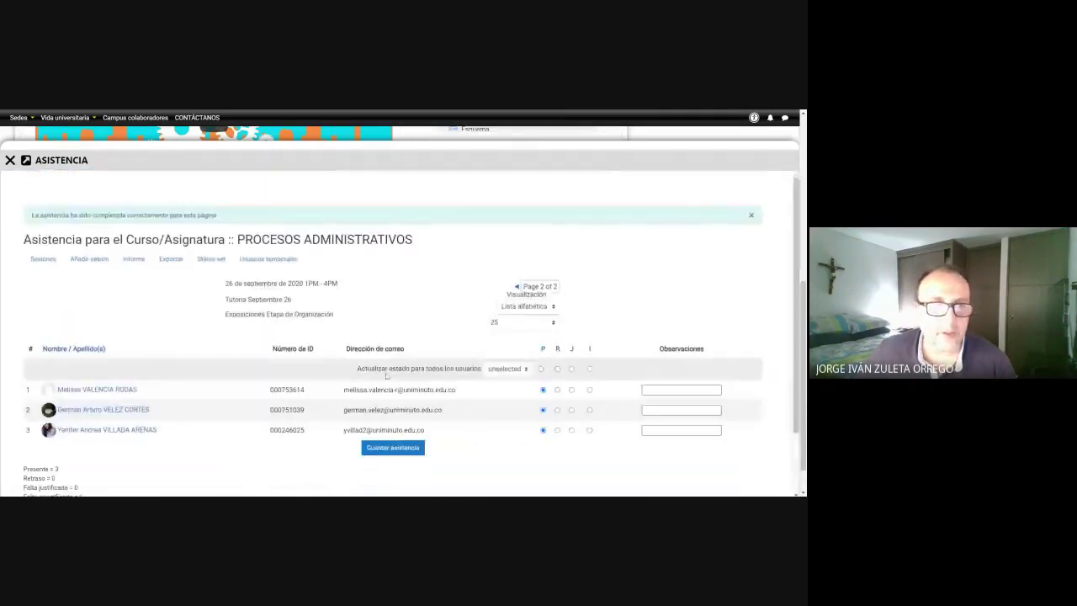
Step: Check the attendance marks on page 2 and close the attendance activity to return to the course page
scroll(550, 423, "down", 1)
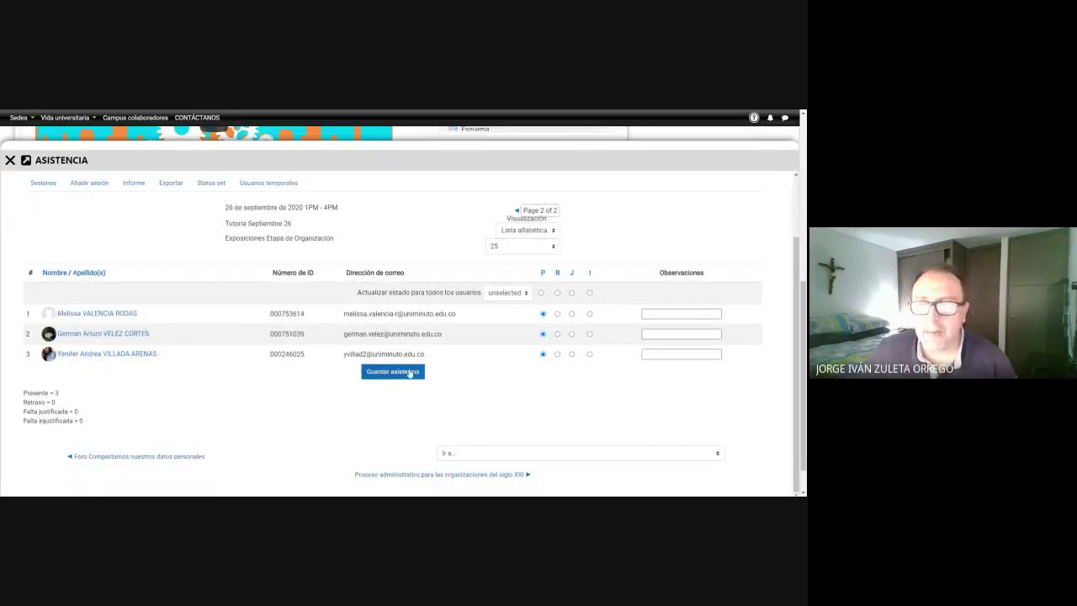
scroll(469, 410, "up", 1)
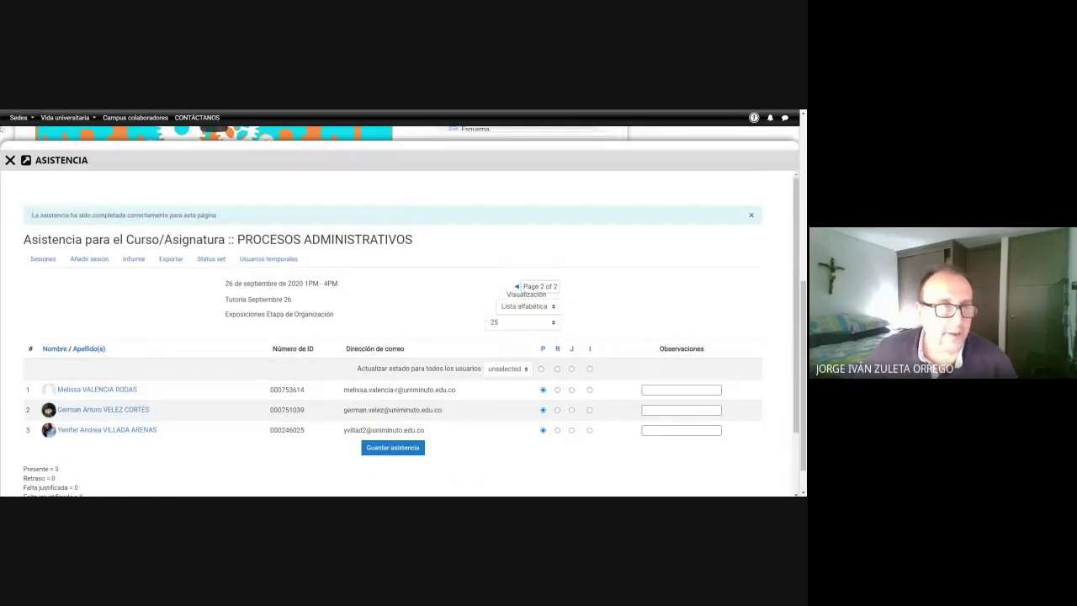
left_click(10, 161)
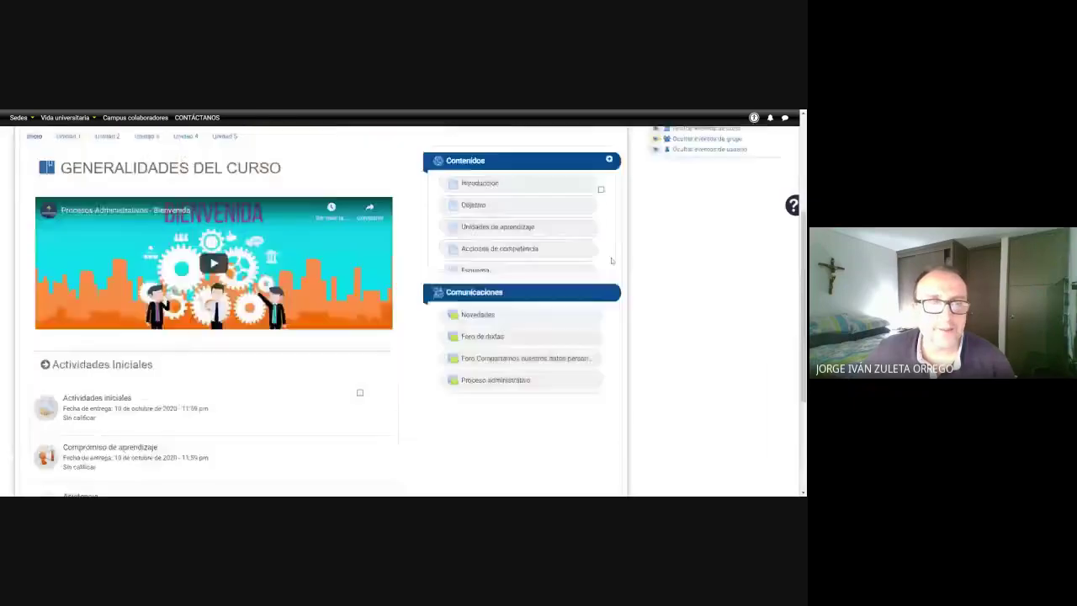